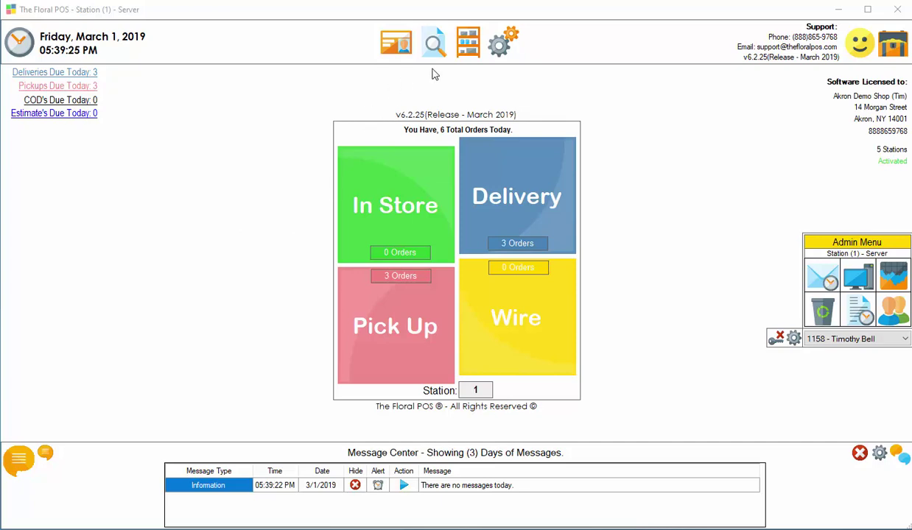
View the Dozen Red Roses, Boxed and Gift Card barcodes in Inventory, then close it.
{"action": "left_click", "coordinate": [460, 47]}
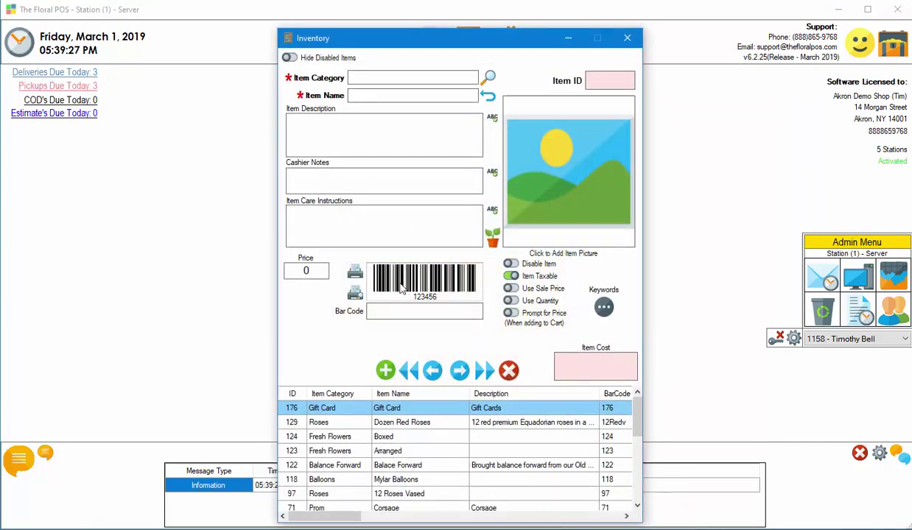
{"action": "left_click", "coordinate": [401, 423]}
{"action": "left_click", "coordinate": [407, 437]}
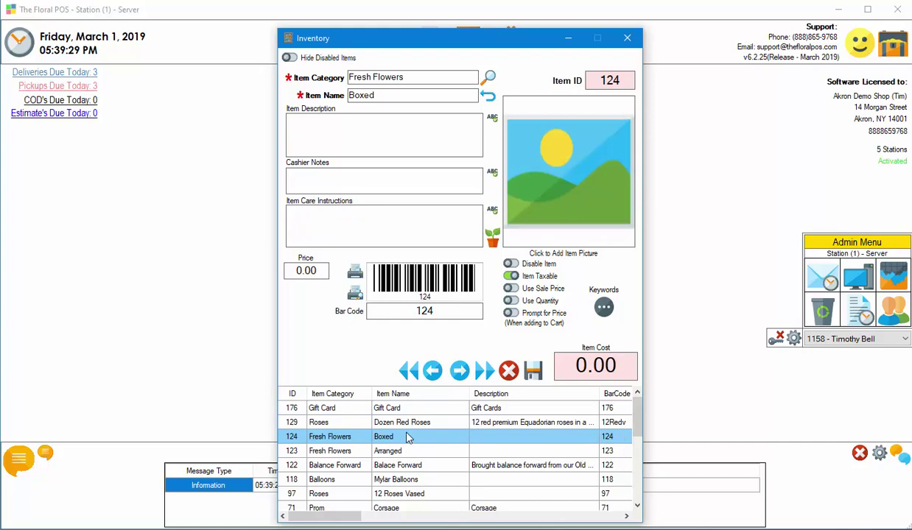
{"action": "left_click", "coordinate": [403, 423]}
{"action": "left_click", "coordinate": [399, 409]}
{"action": "left_click", "coordinate": [407, 421]}
{"action": "left_click", "coordinate": [408, 411]}
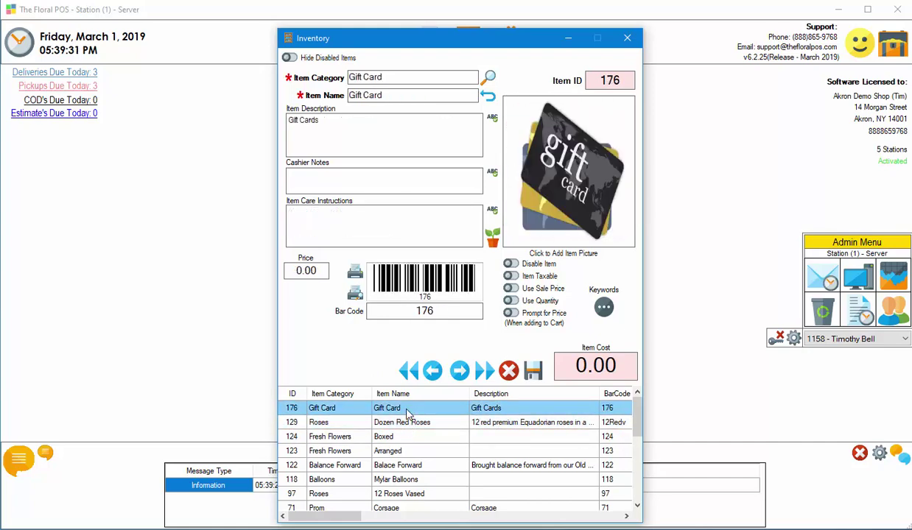
{"action": "left_click", "coordinate": [627, 38]}
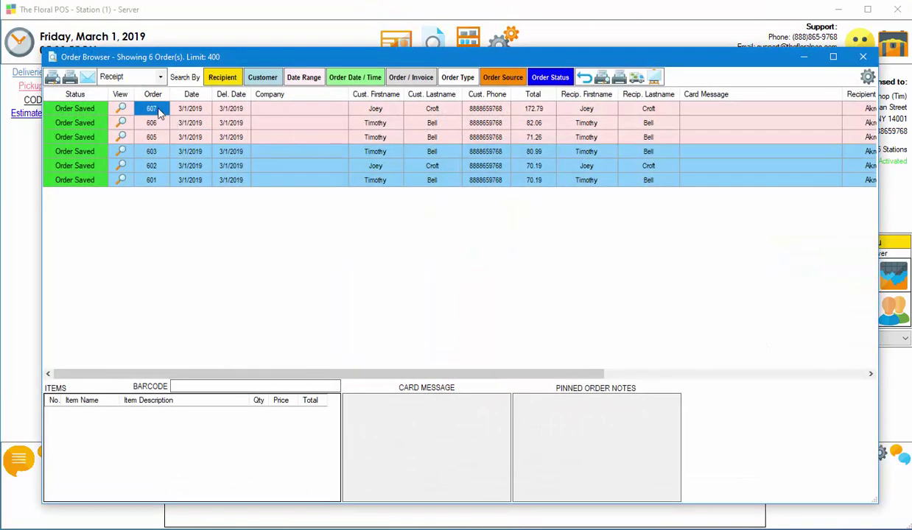
Open the Order Browser and preview the receipt for the top order.
{"action": "left_click", "coordinate": [158, 110]}
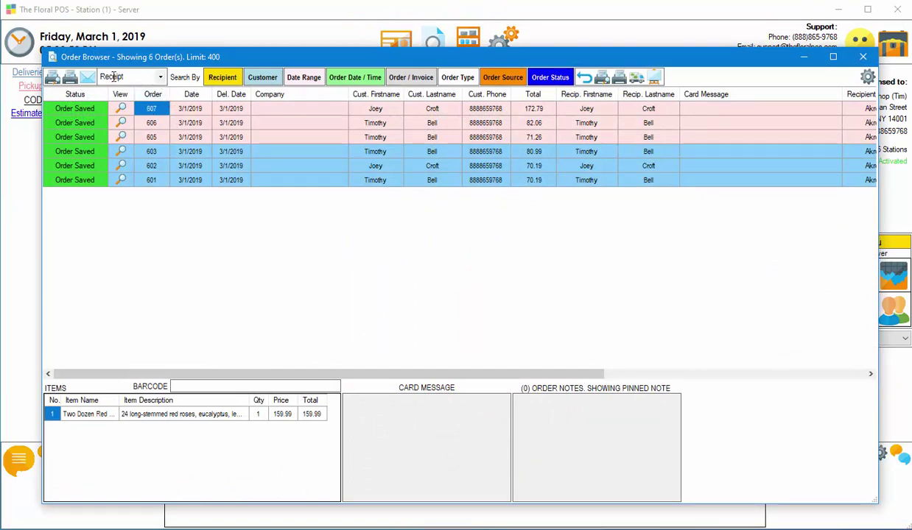
{"action": "left_click", "coordinate": [52, 78]}
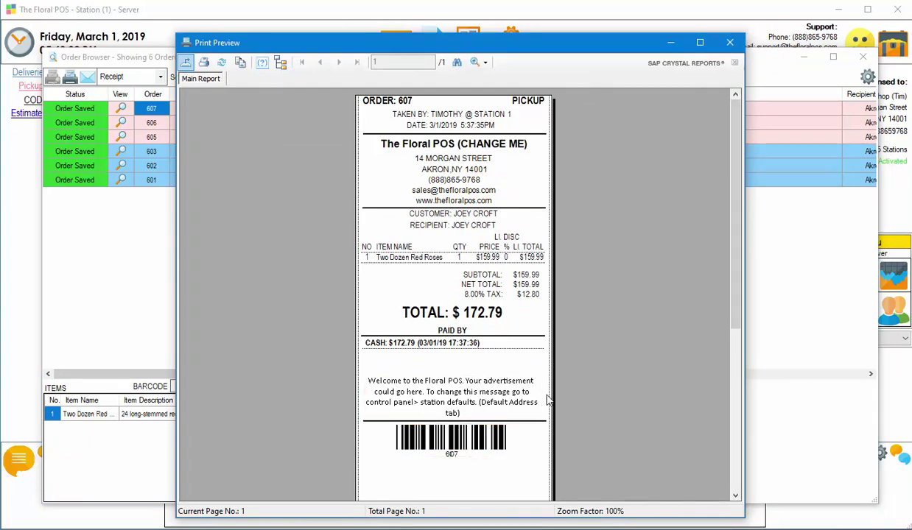
{"action": "left_click", "coordinate": [731, 43]}
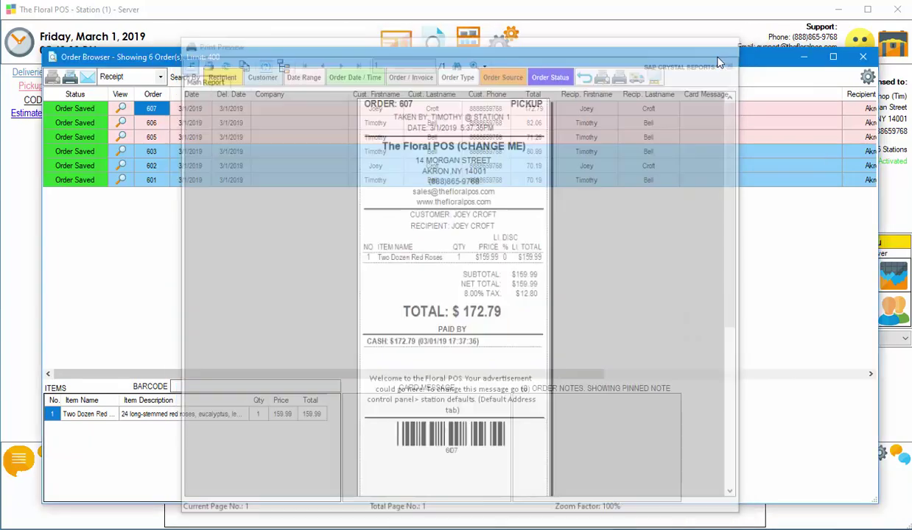
Switch the print type to Work Ticket and preview it for the top order.
{"action": "left_click", "coordinate": [160, 78]}
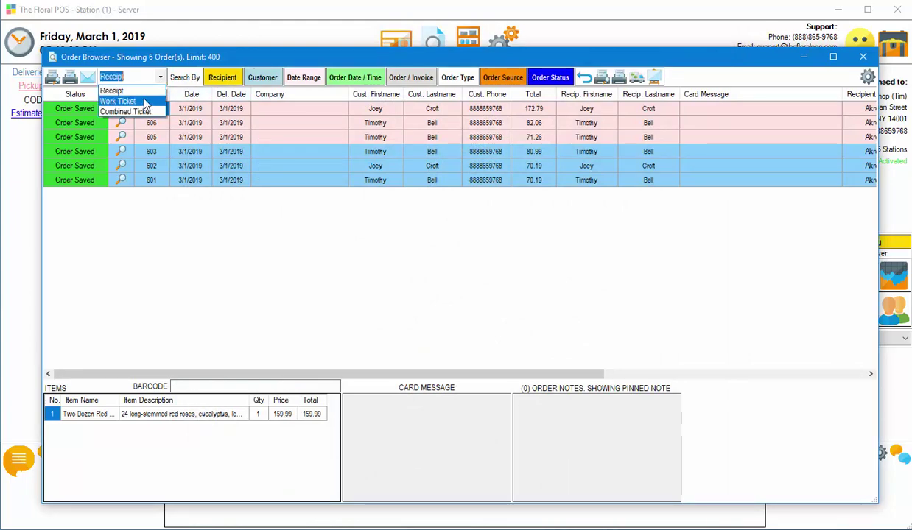
{"action": "left_click", "coordinate": [114, 93]}
{"action": "left_click", "coordinate": [52, 77]}
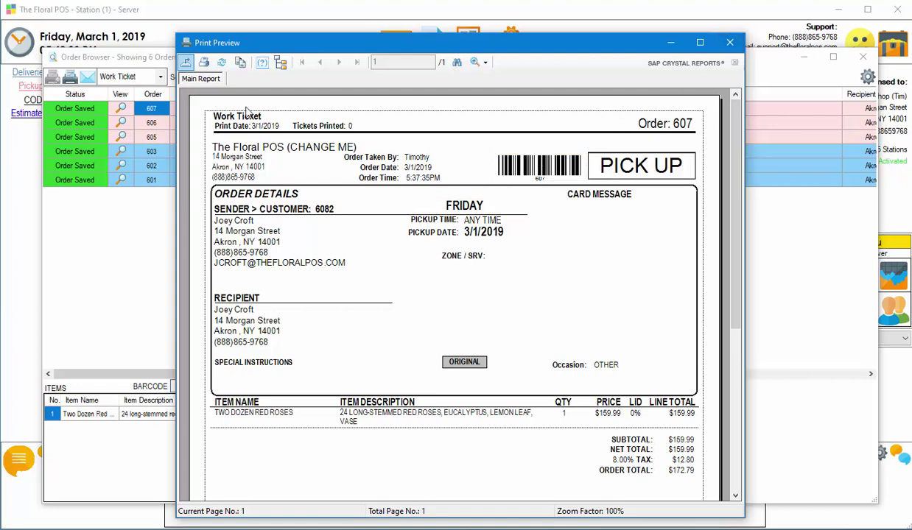
Switch the print type to Combined Ticket and preview it for the top order.
{"action": "left_click", "coordinate": [729, 42]}
{"action": "left_click", "coordinate": [148, 76]}
{"action": "left_click", "coordinate": [122, 108]}
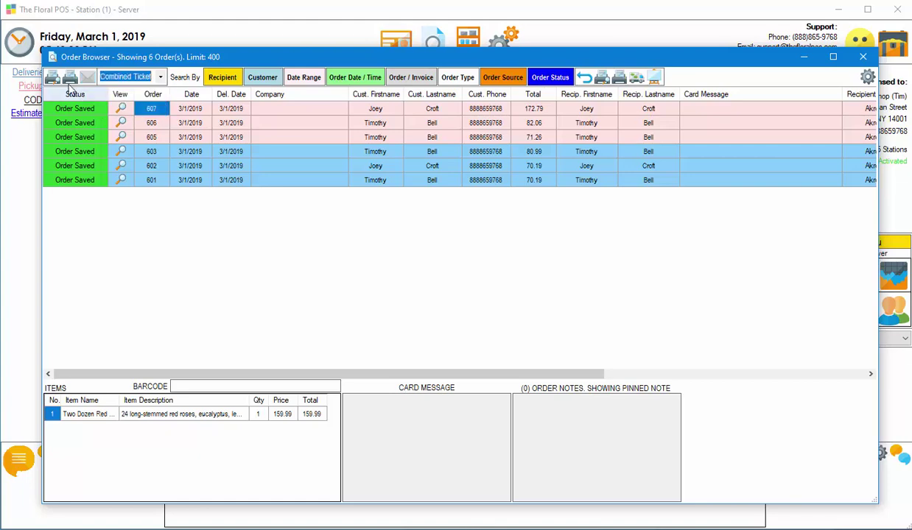
{"action": "left_click", "coordinate": [53, 77]}
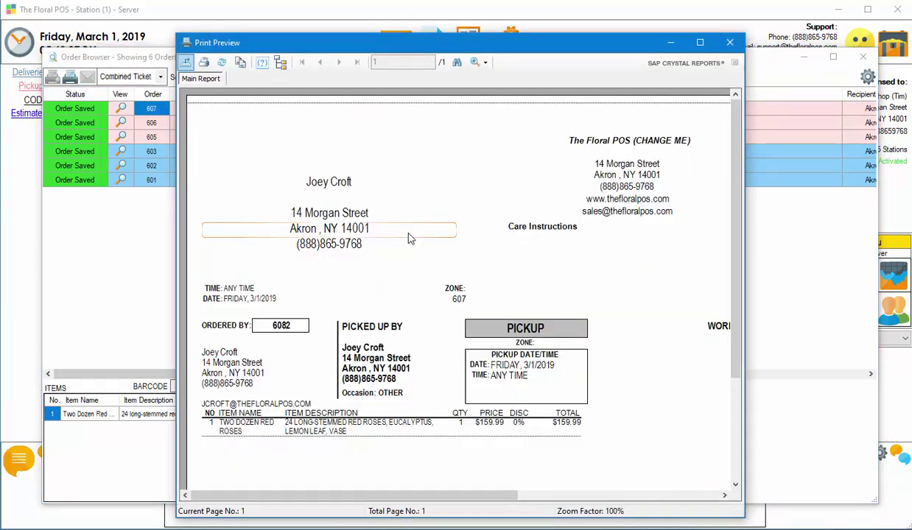
Scroll through the combined ticket preview, then close it.
{"action": "left_click_drag", "start_coordinate": [392, 495], "coordinate": [597, 498]}
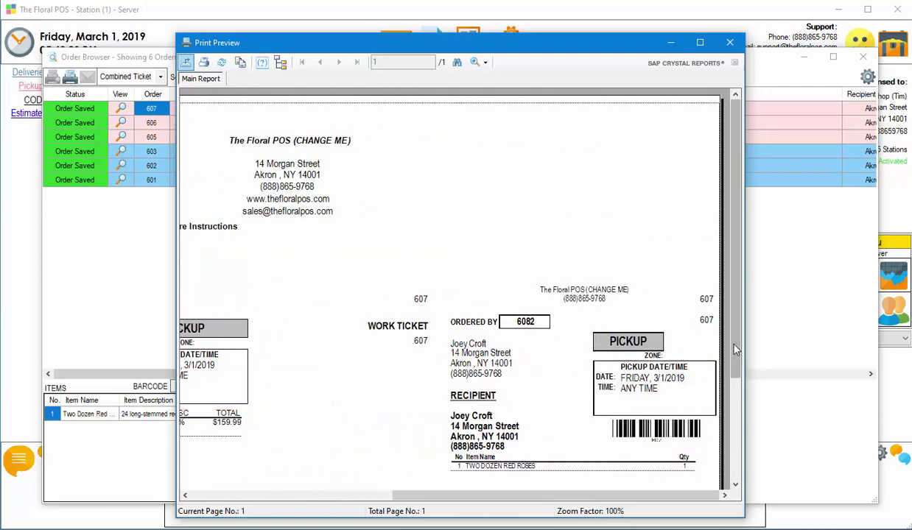
{"action": "left_click_drag", "start_coordinate": [736, 350], "coordinate": [735, 394]}
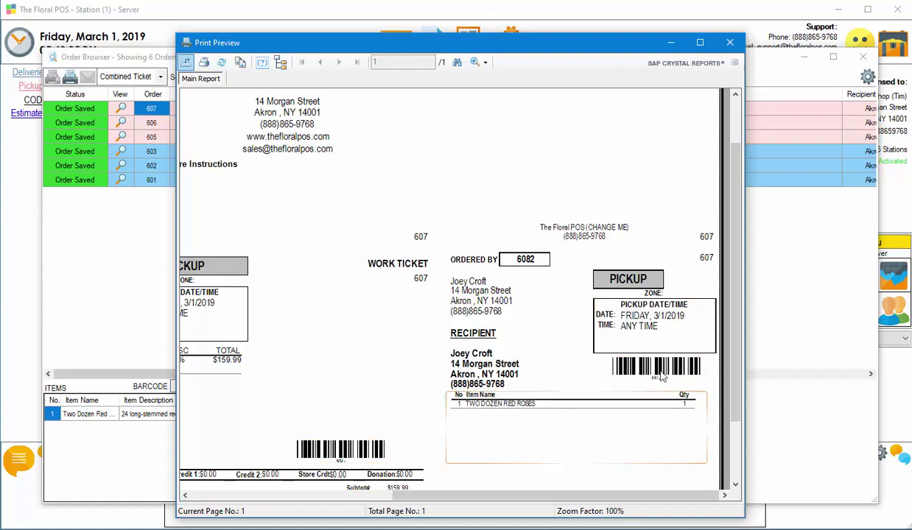
{"action": "scroll", "coordinate": [713, 368], "scroll_direction": "up", "scroll_amount": 1}
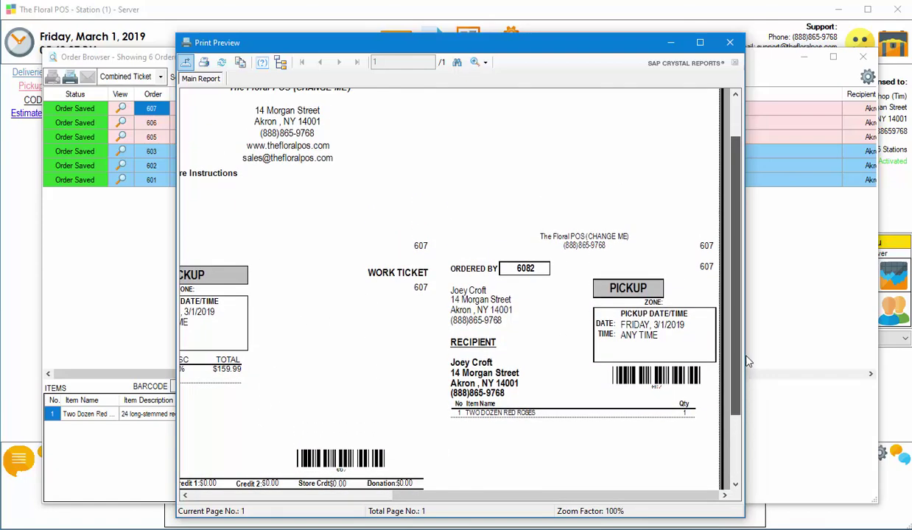
{"action": "scroll", "coordinate": [747, 361], "scroll_direction": "up", "scroll_amount": 3}
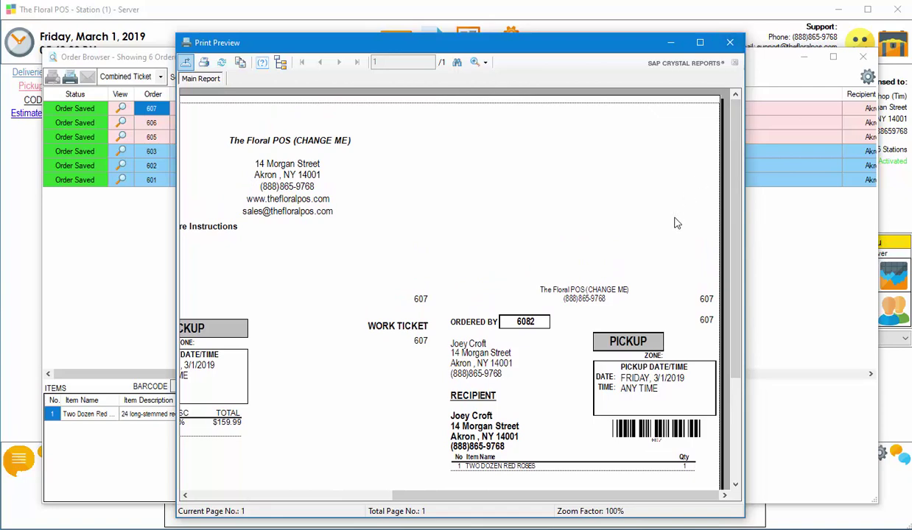
{"action": "key", "text": "Escape"}
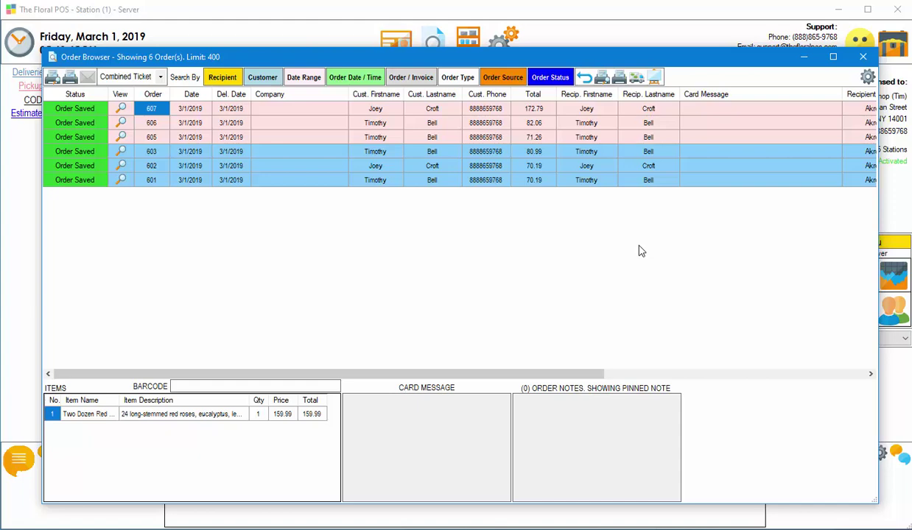
Reopen the Order Browser and pull up order 603's delivery ticket by its barcode.
{"action": "left_click", "coordinate": [864, 58]}
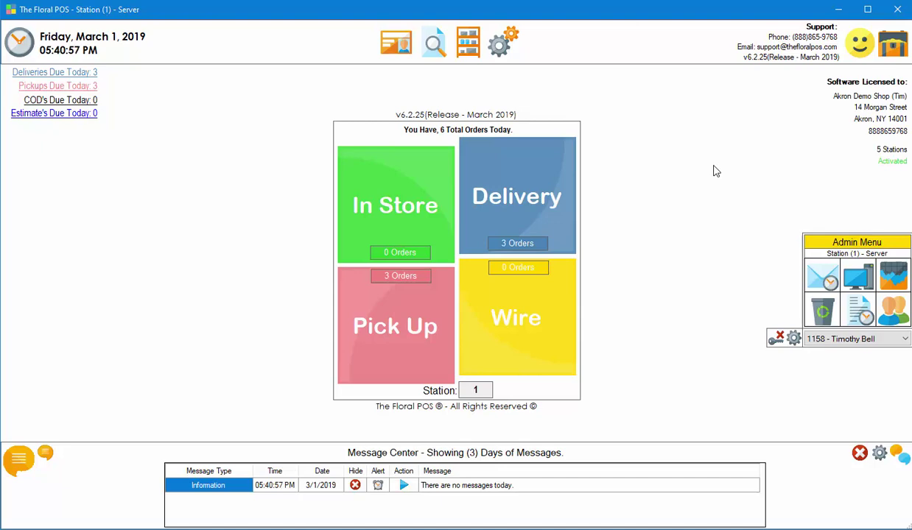
{"action": "left_click", "coordinate": [435, 45]}
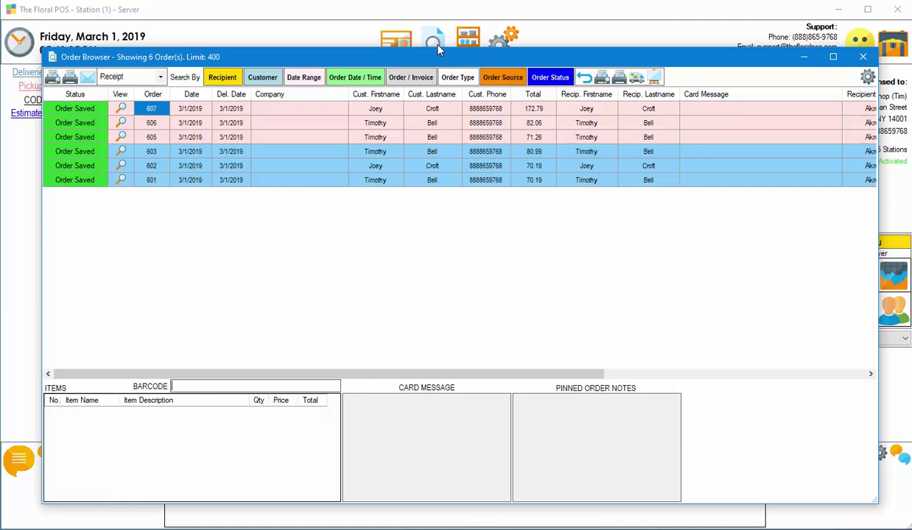
{"action": "type", "text": "603"}
{"action": "key", "text": "Return"}
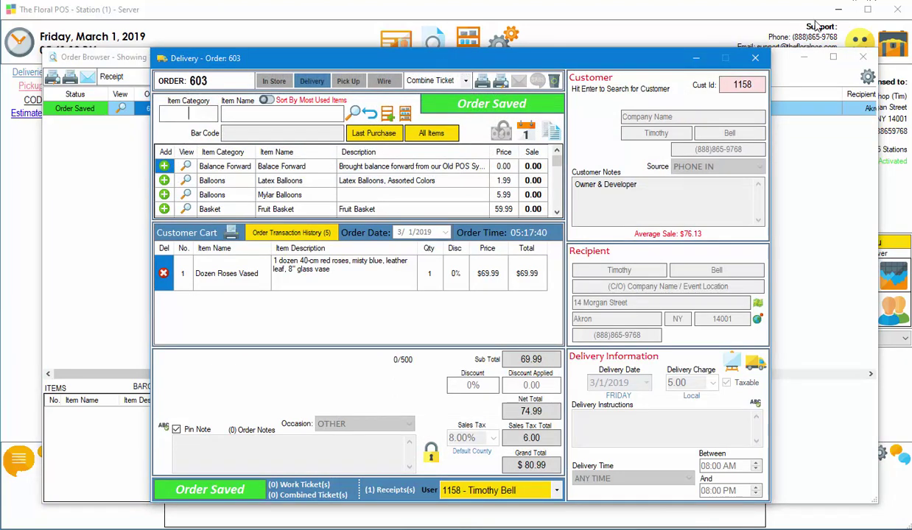
{"action": "left_click", "coordinate": [756, 58]}
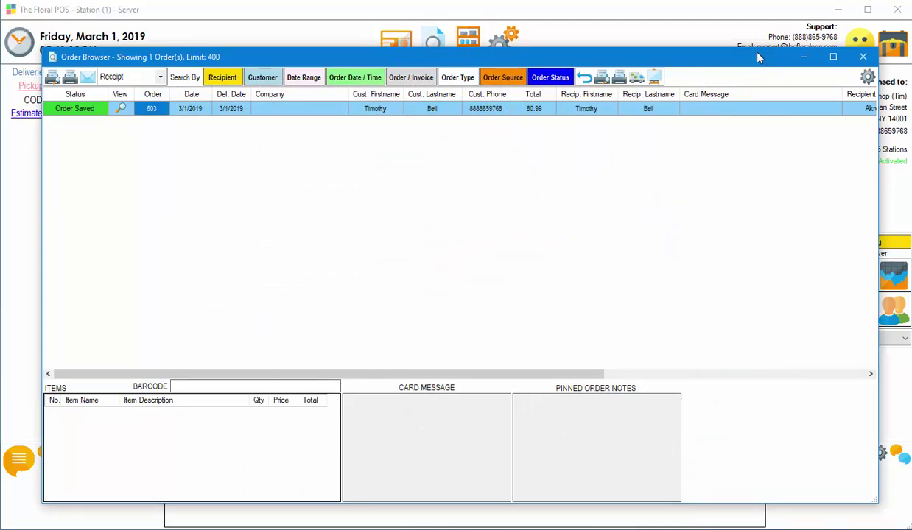
Look up orders 602 and 601 by barcode, closing each delivery ticket after review.
{"action": "type", "text": "602"}
{"action": "key", "text": "Return"}
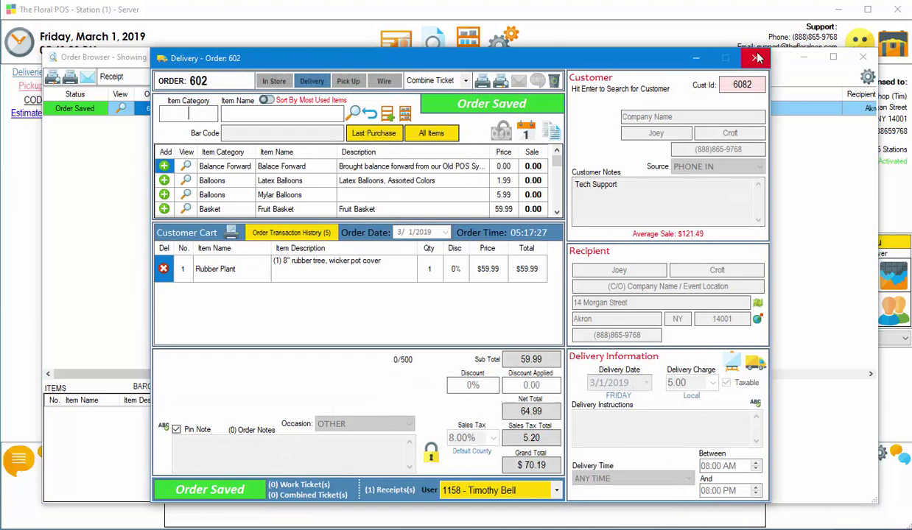
{"action": "left_click", "coordinate": [757, 57]}
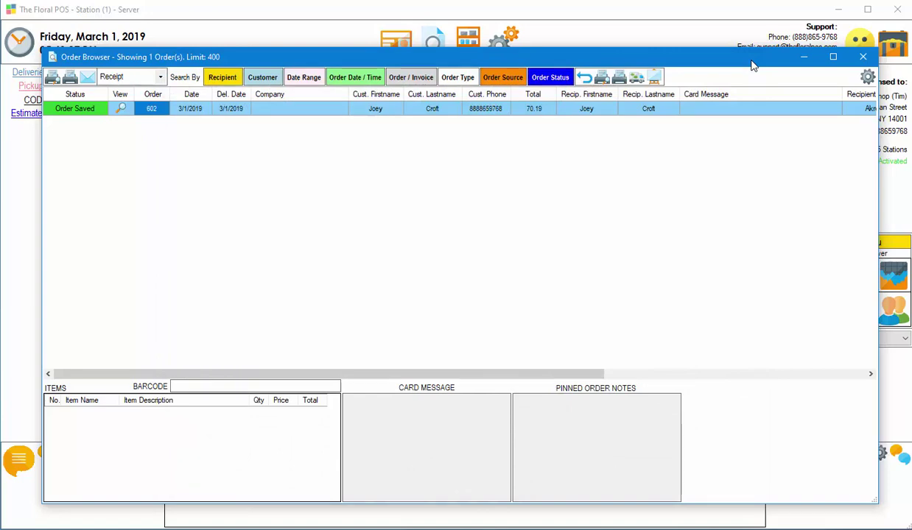
{"action": "type", "text": "601"}
{"action": "key", "text": "Return"}
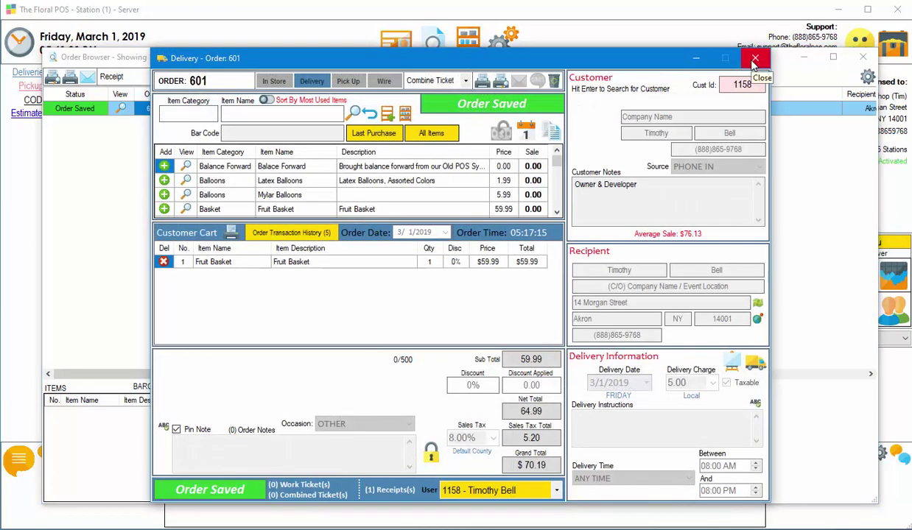
{"action": "left_click", "coordinate": [754, 58]}
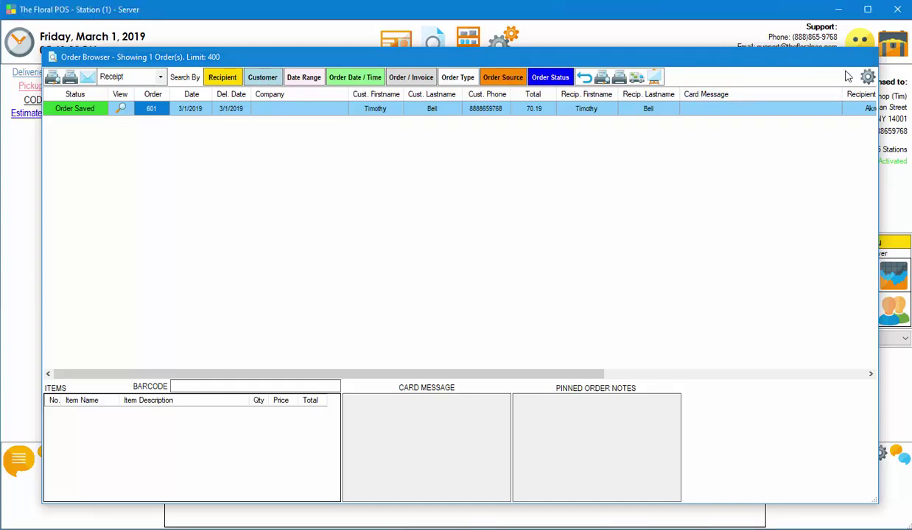
Reopen the Order Browser with all six orders and click through their rows to preview items.
{"action": "left_click", "coordinate": [863, 57]}
{"action": "left_click", "coordinate": [432, 45]}
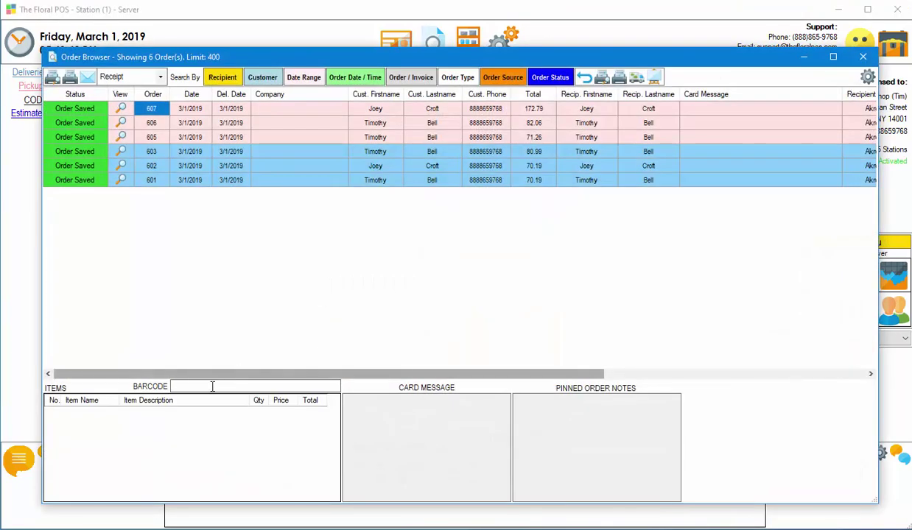
{"action": "left_click", "coordinate": [157, 184]}
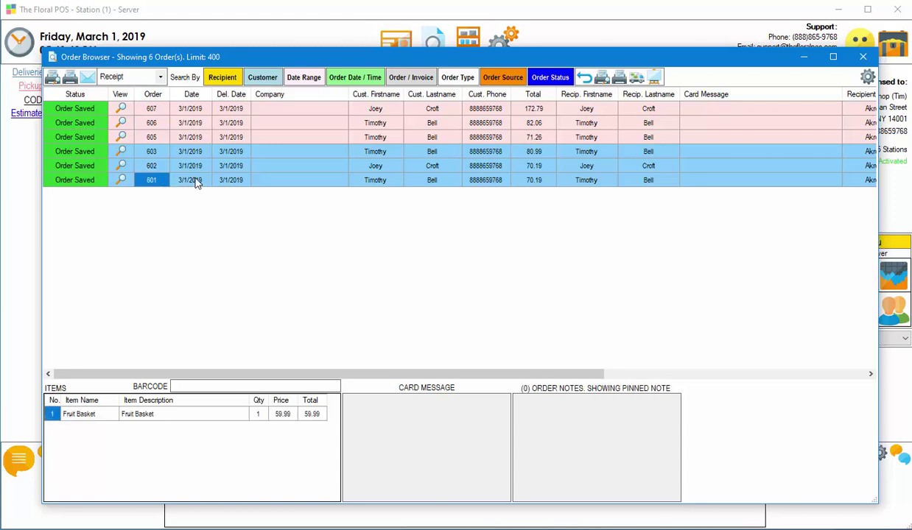
{"action": "left_click", "coordinate": [197, 151]}
{"action": "left_click", "coordinate": [196, 137]}
{"action": "left_click", "coordinate": [195, 126]}
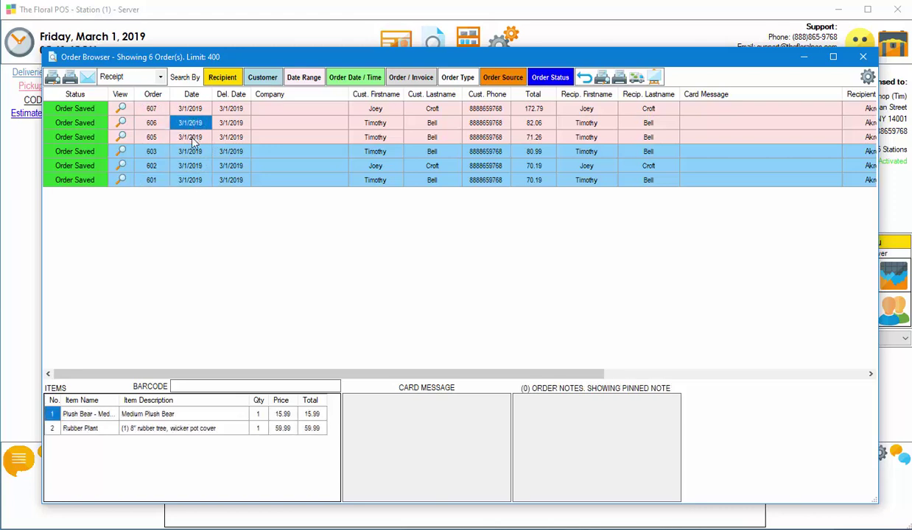
{"action": "left_click", "coordinate": [193, 137]}
{"action": "left_click", "coordinate": [187, 151]}
{"action": "left_click", "coordinate": [188, 164]}
Check order 603's Dozen Roses, 605's balloons and fruit basket, and 601's Fruit Basket.
{"action": "left_click", "coordinate": [190, 154]}
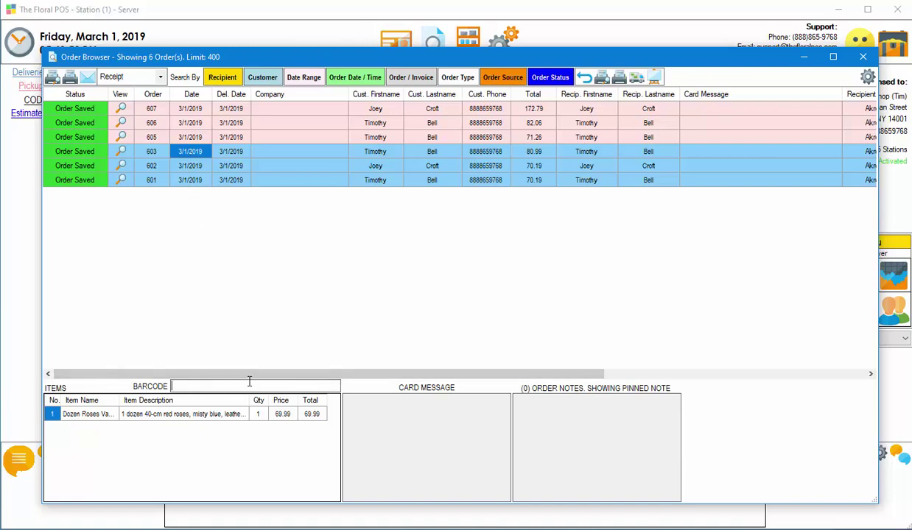
{"action": "left_click", "coordinate": [195, 166]}
{"action": "left_click", "coordinate": [190, 152]}
{"action": "left_click", "coordinate": [185, 137]}
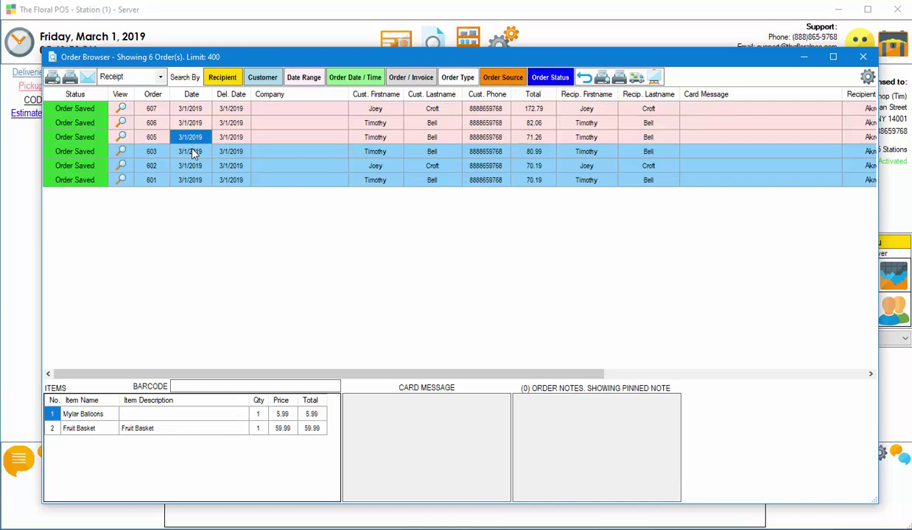
{"action": "left_click", "coordinate": [193, 152]}
{"action": "left_click", "coordinate": [190, 179]}
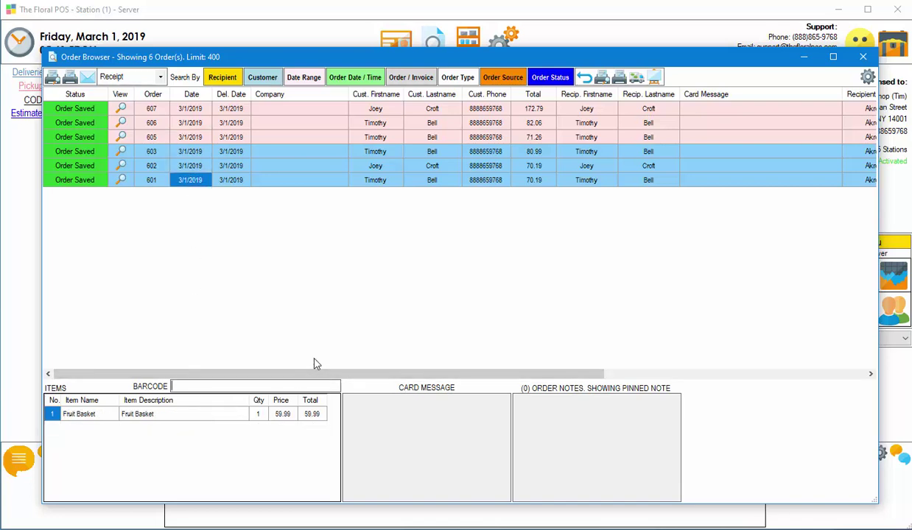
{"action": "left_click", "coordinate": [862, 56]}
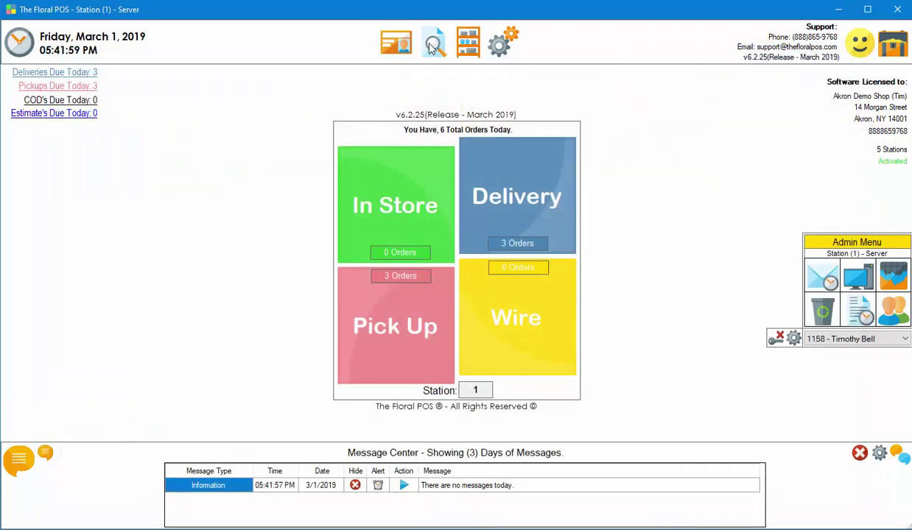
{"action": "left_click", "coordinate": [433, 46]}
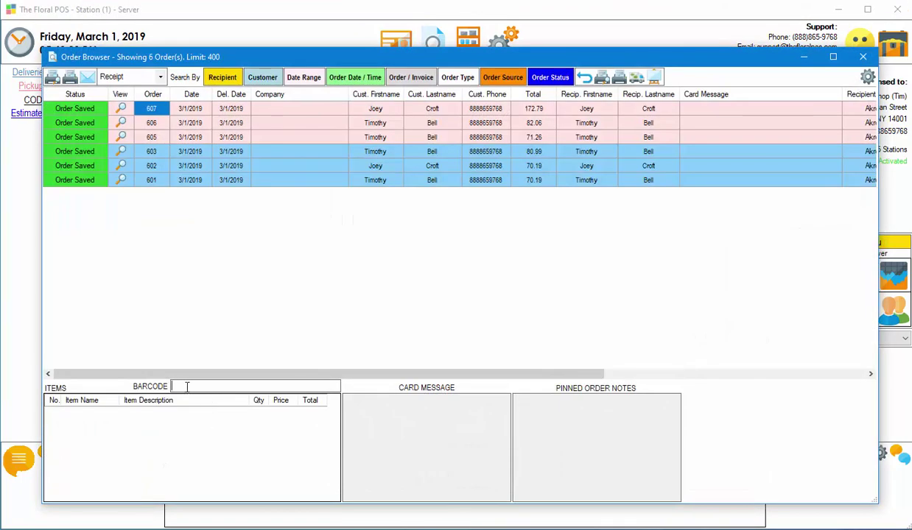
{"action": "left_click", "coordinate": [862, 57]}
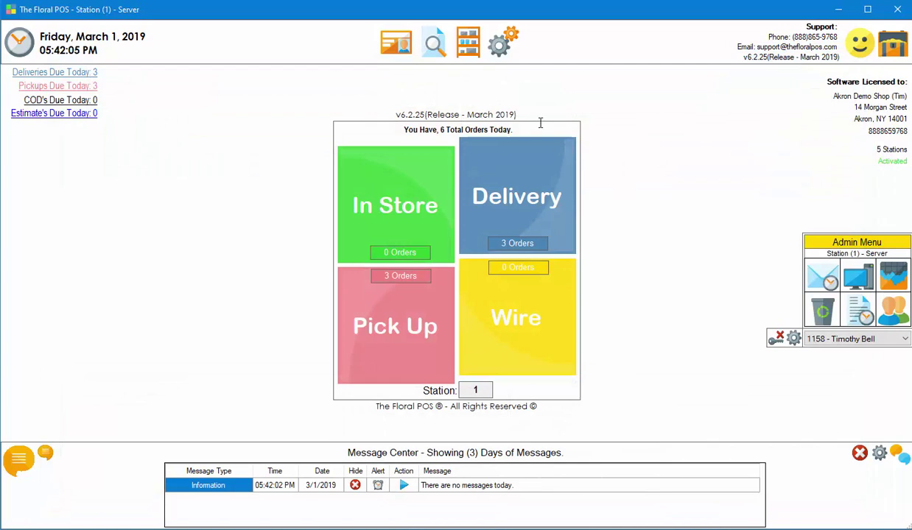
Open Pickup Manager from the Control Panel's System Management tab.
{"action": "left_click", "coordinate": [499, 47]}
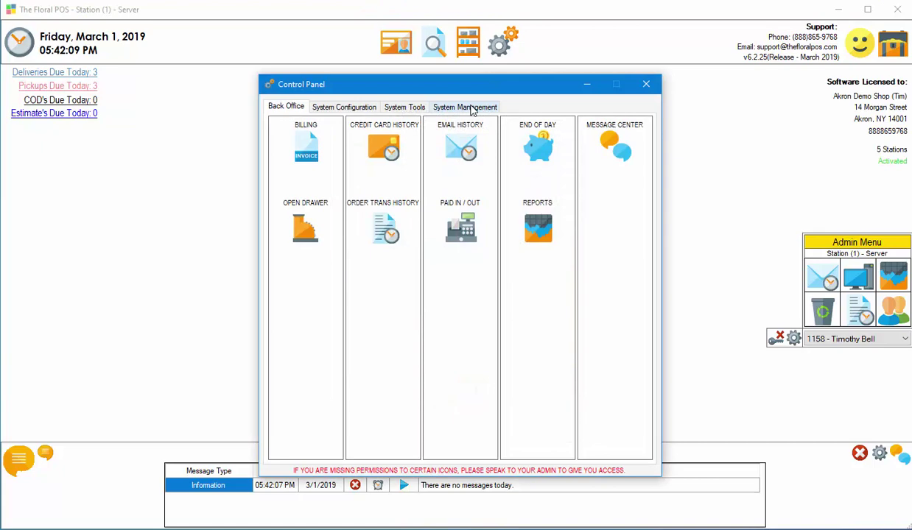
{"action": "left_click", "coordinate": [471, 108]}
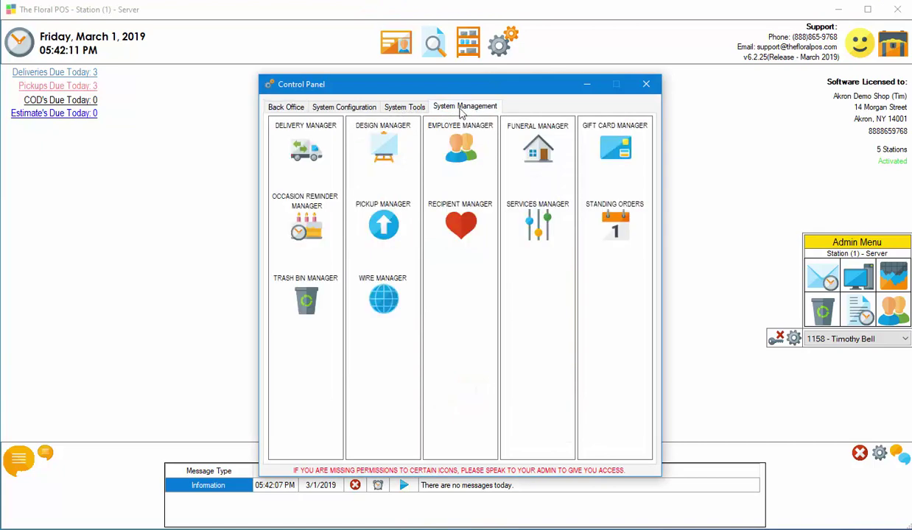
{"action": "left_click", "coordinate": [383, 225]}
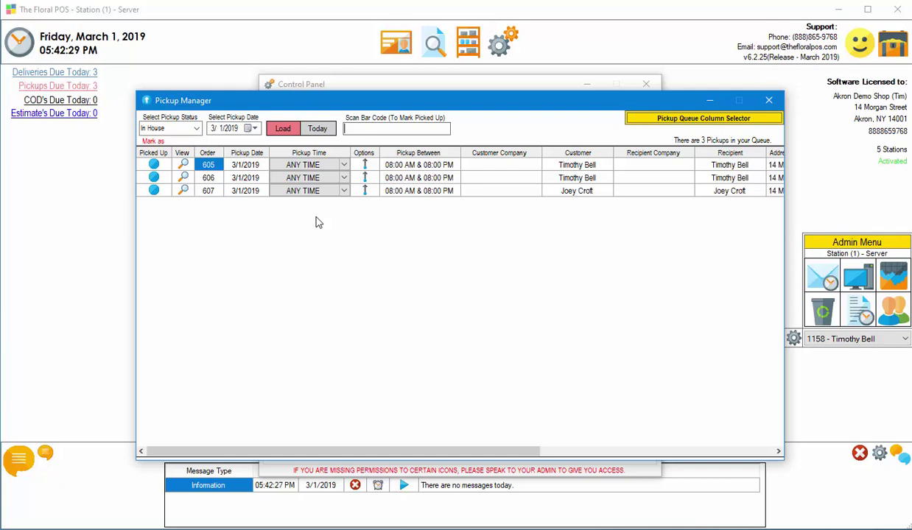
Scan barcodes 607, 606 and 605, confirming each as picked up, then close Pickup Manager.
{"action": "type", "text": "607"}
{"action": "key", "text": "Return"}
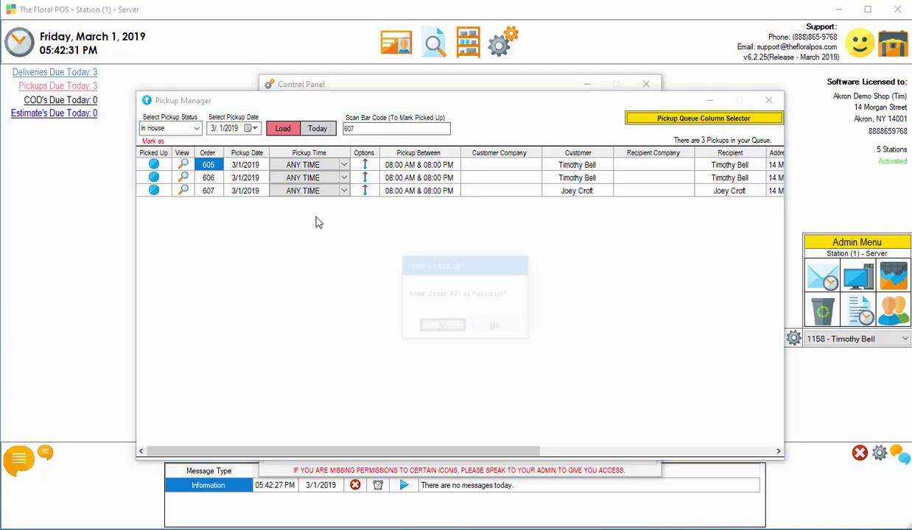
{"action": "left_click", "coordinate": [443, 327]}
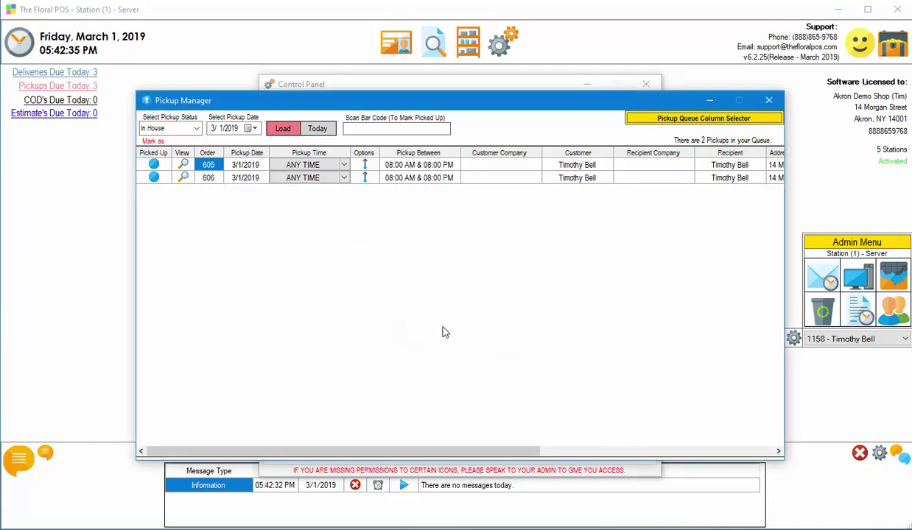
{"action": "type", "text": "606"}
{"action": "key", "text": "Return"}
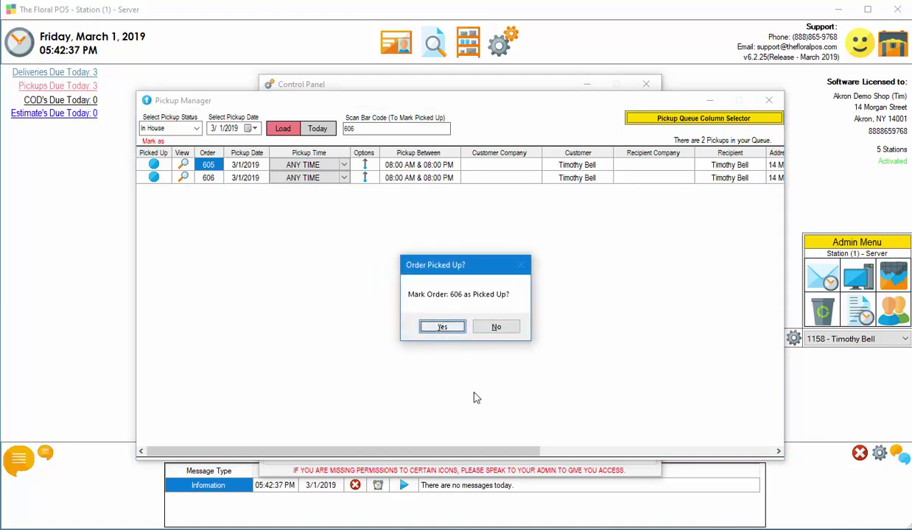
{"action": "left_click", "coordinate": [444, 331]}
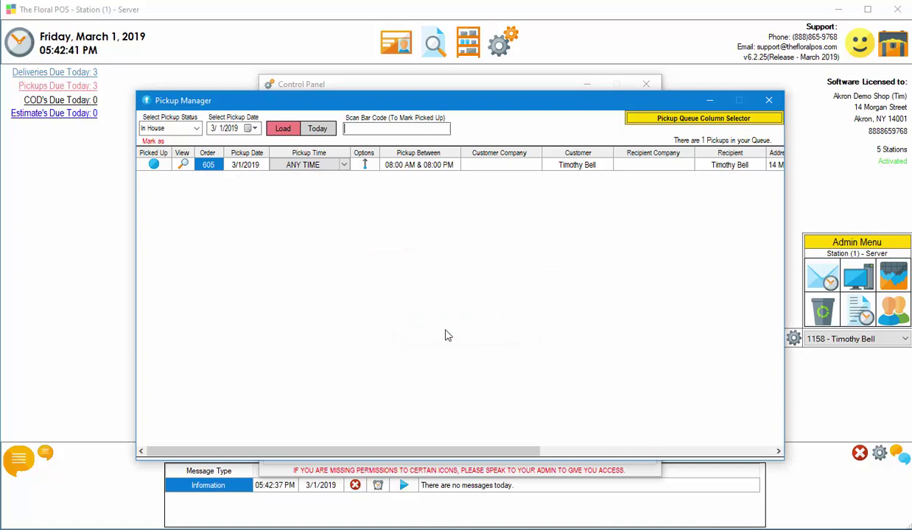
{"action": "type", "text": "605"}
{"action": "key", "text": "Return"}
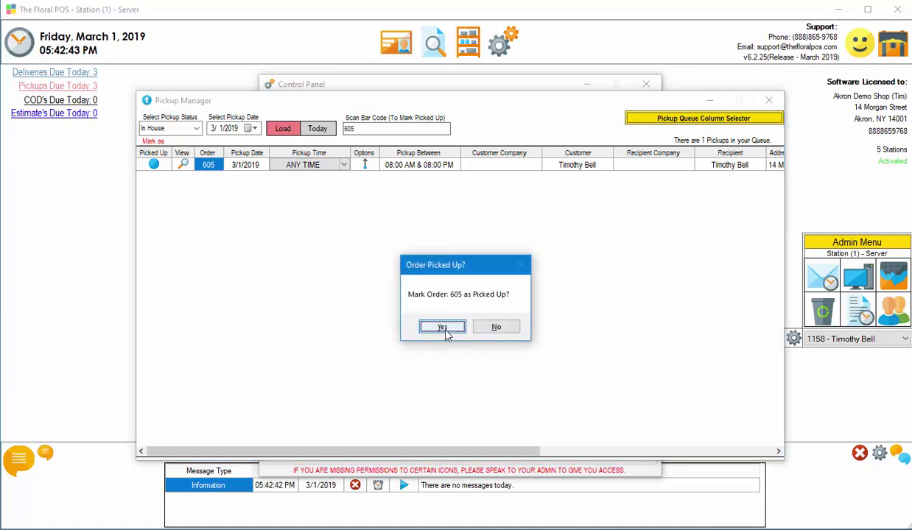
{"action": "left_click", "coordinate": [443, 330]}
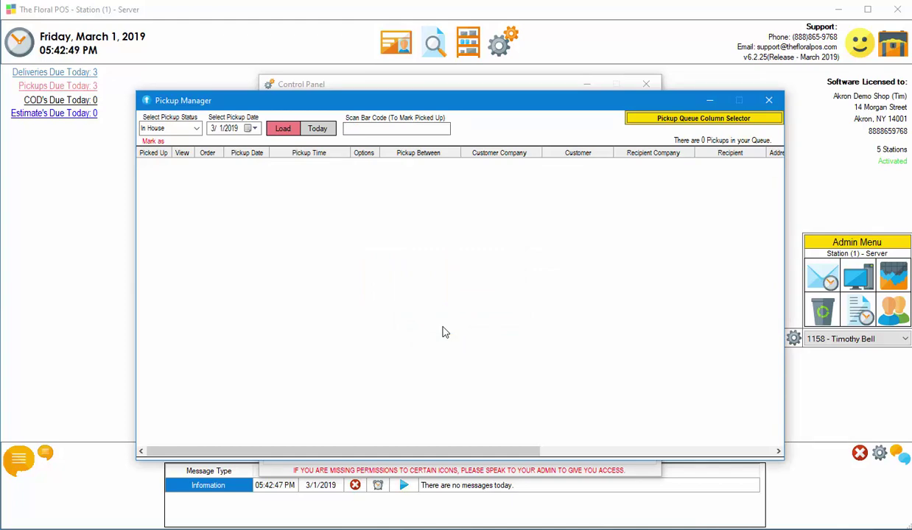
{"action": "left_click", "coordinate": [766, 101]}
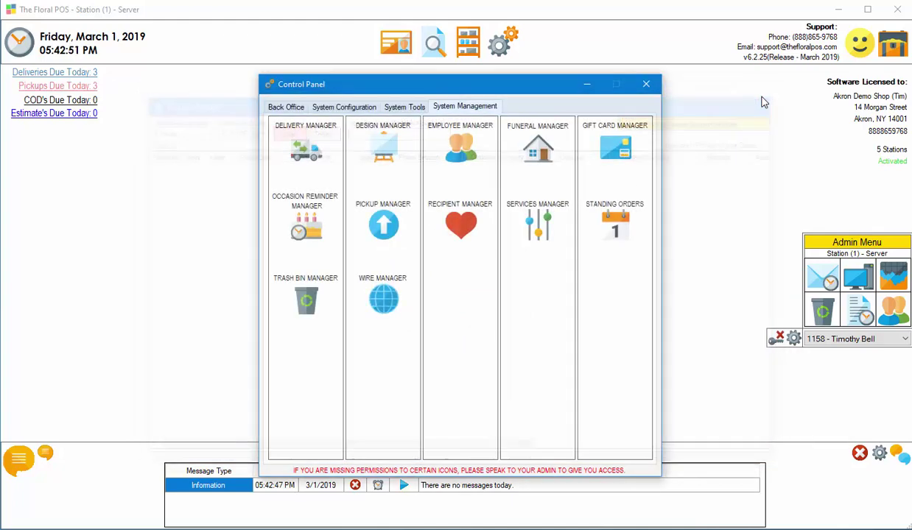
Open Delivery Manager, scan barcodes 601, 603 and 602 onto trip 256, and close it.
{"action": "left_click", "coordinate": [309, 154]}
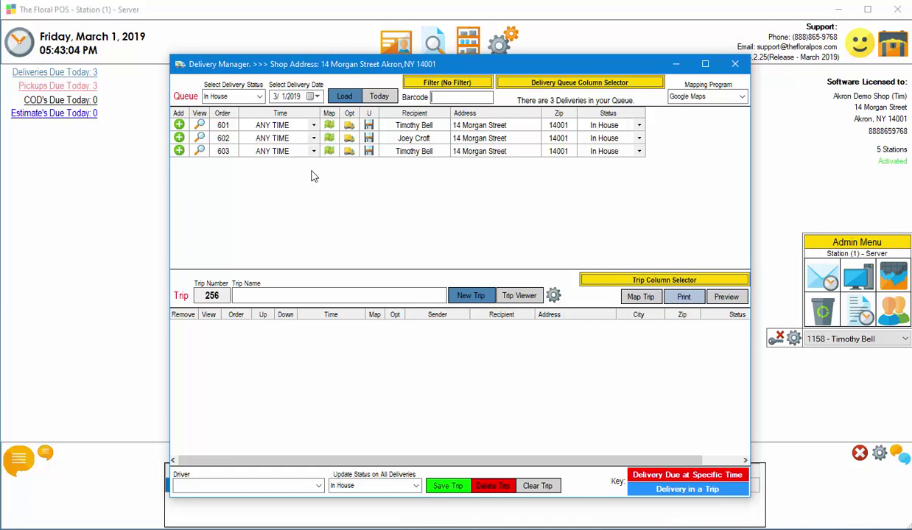
{"action": "type", "text": "601"}
{"action": "key", "text": "Return"}
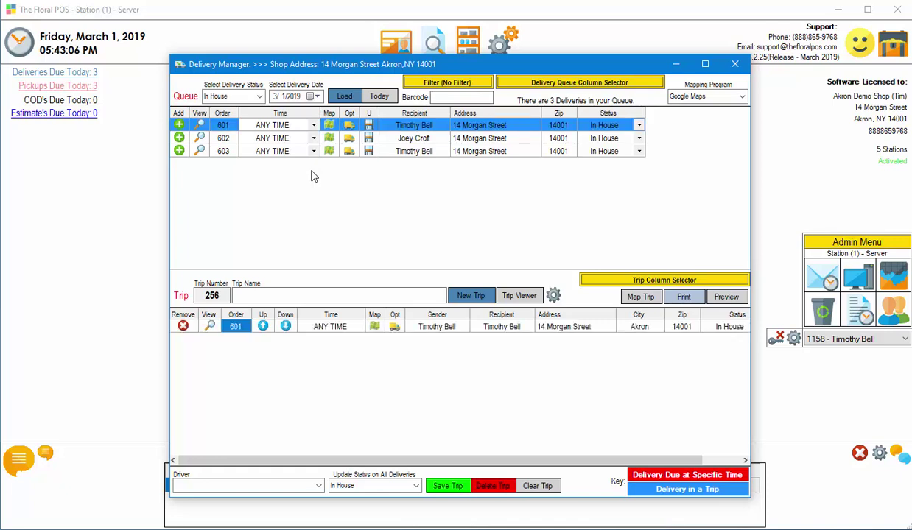
{"action": "type", "text": "603"}
{"action": "key", "text": "Return"}
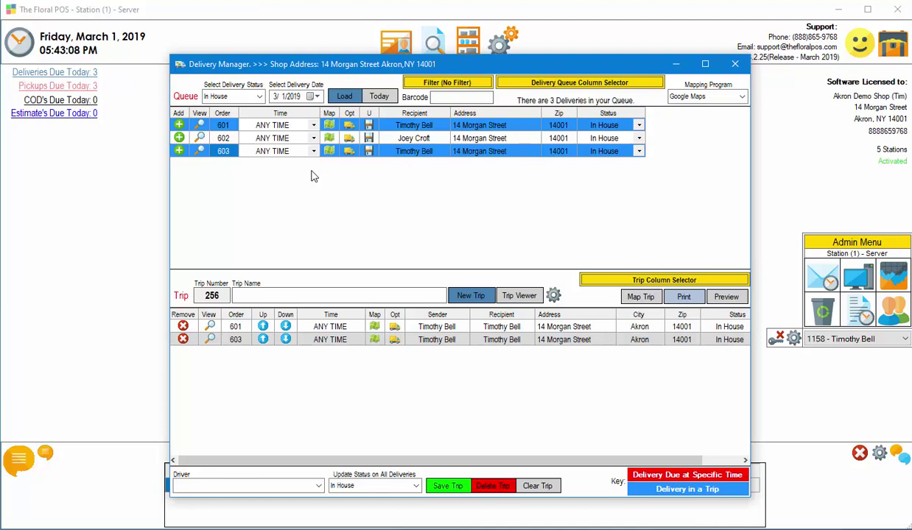
{"action": "type", "text": "602"}
{"action": "key", "text": "Return"}
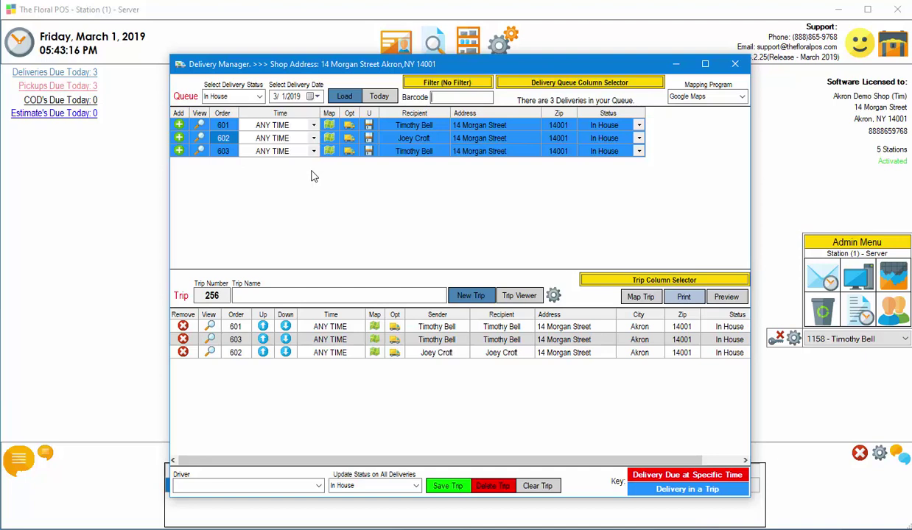
{"action": "left_click", "coordinate": [735, 64]}
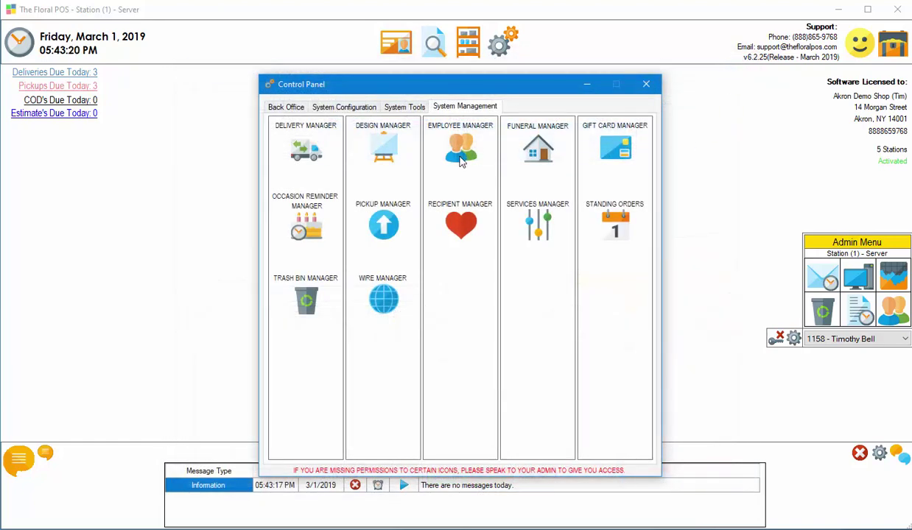
Open Designer Manager, scan barcode 602 and start its Rubber Plant design.
{"action": "left_click", "coordinate": [378, 152]}
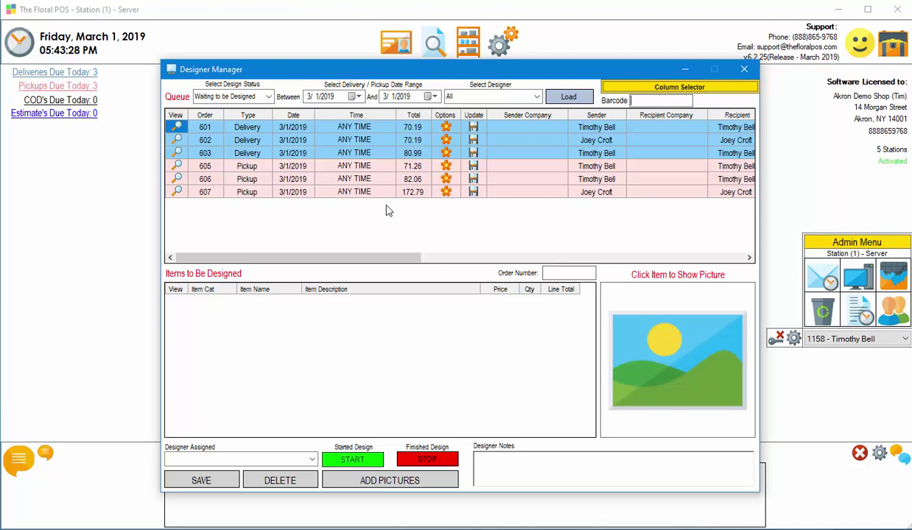
{"action": "type", "text": "602"}
{"action": "key", "text": "Return"}
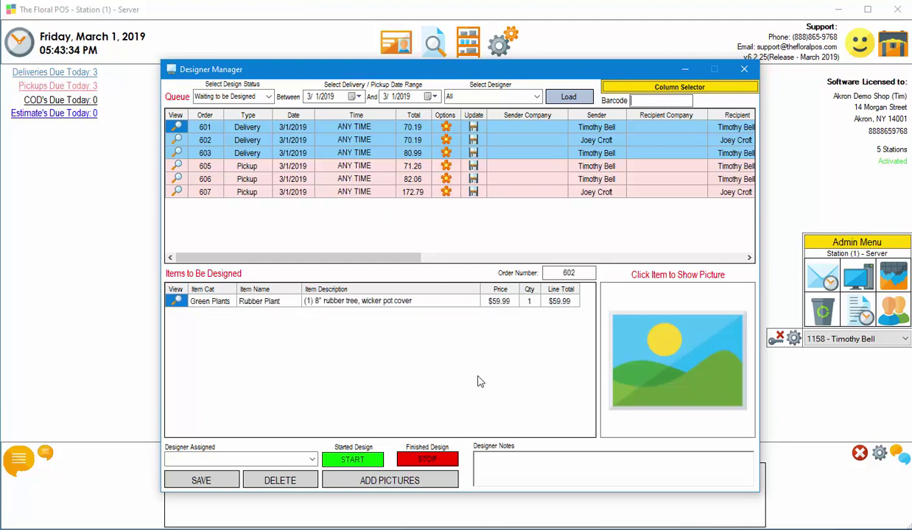
{"action": "left_click", "coordinate": [370, 461]}
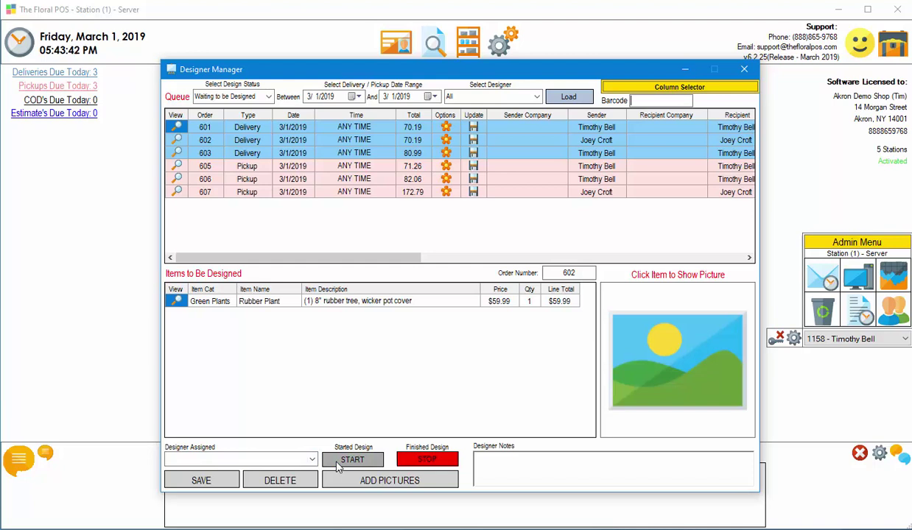
Dismiss the missing-designer warning and assign the first designer to order 602.
{"action": "left_click", "coordinate": [337, 466]}
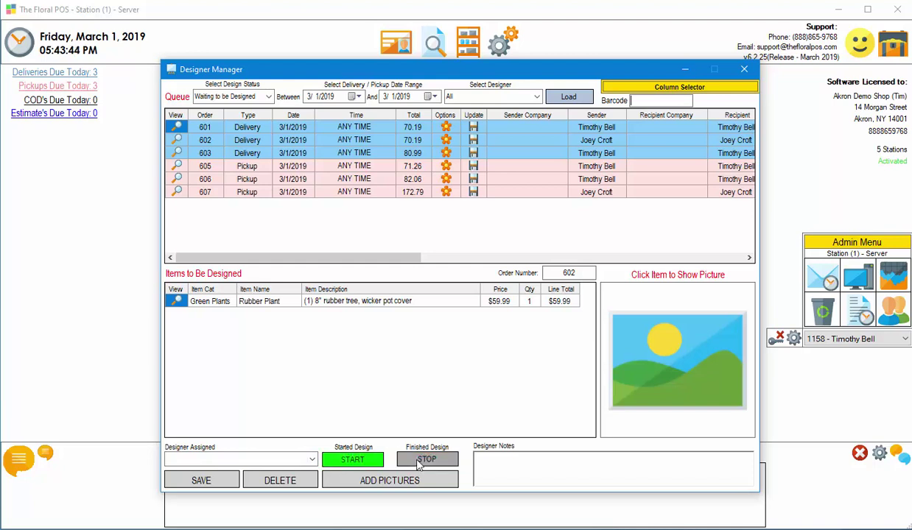
{"action": "left_click", "coordinate": [417, 462]}
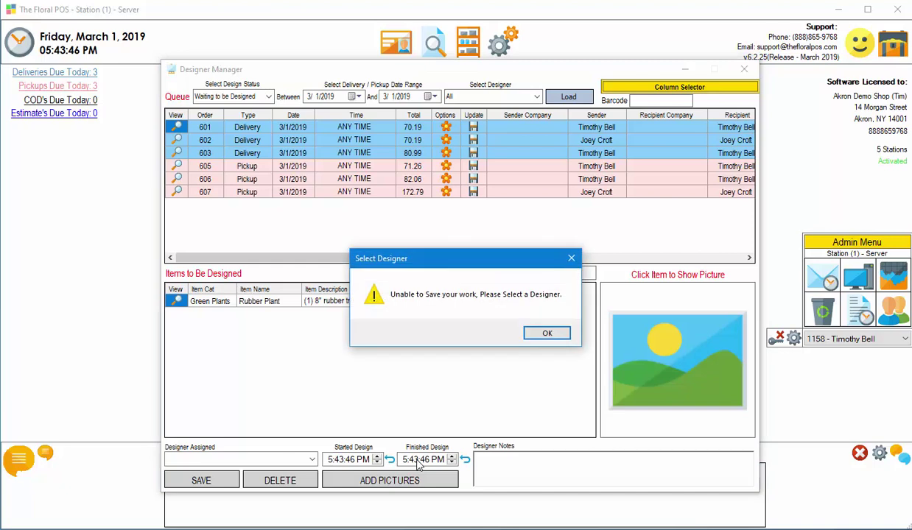
{"action": "left_click", "coordinate": [542, 333]}
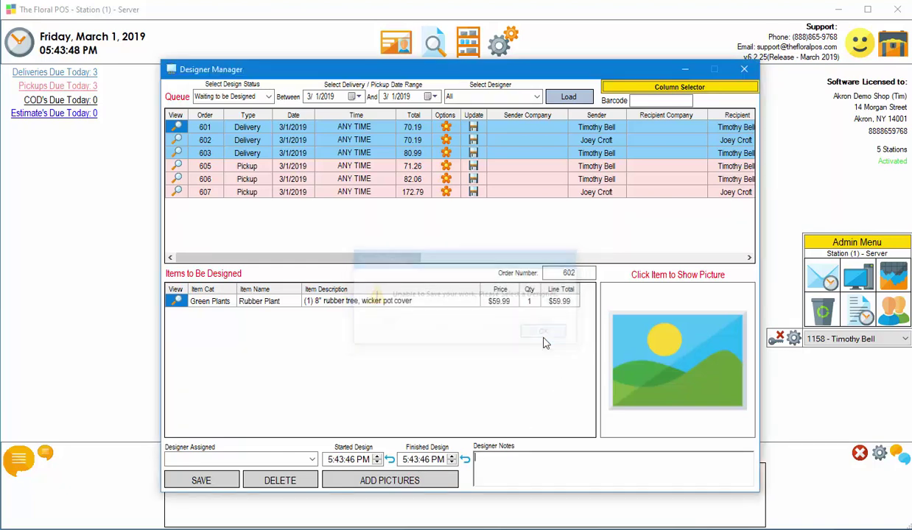
{"action": "left_click", "coordinate": [257, 460]}
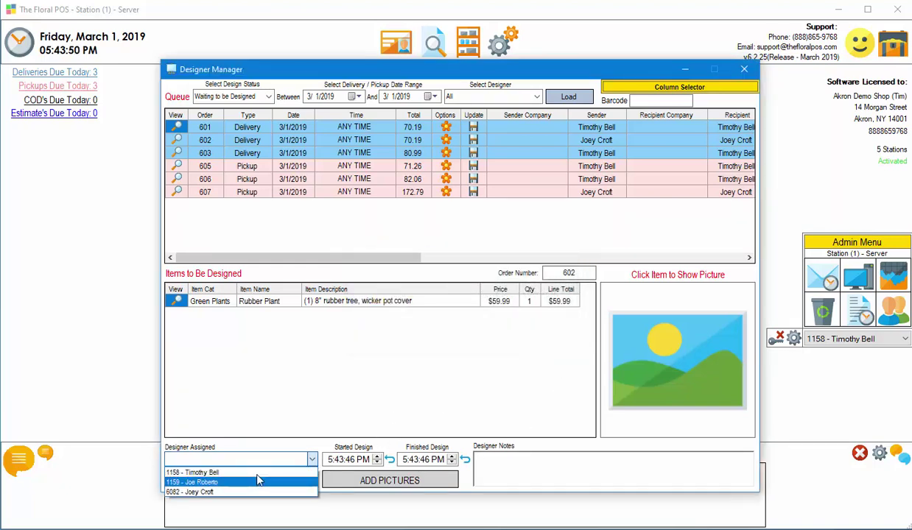
{"action": "left_click", "coordinate": [258, 472]}
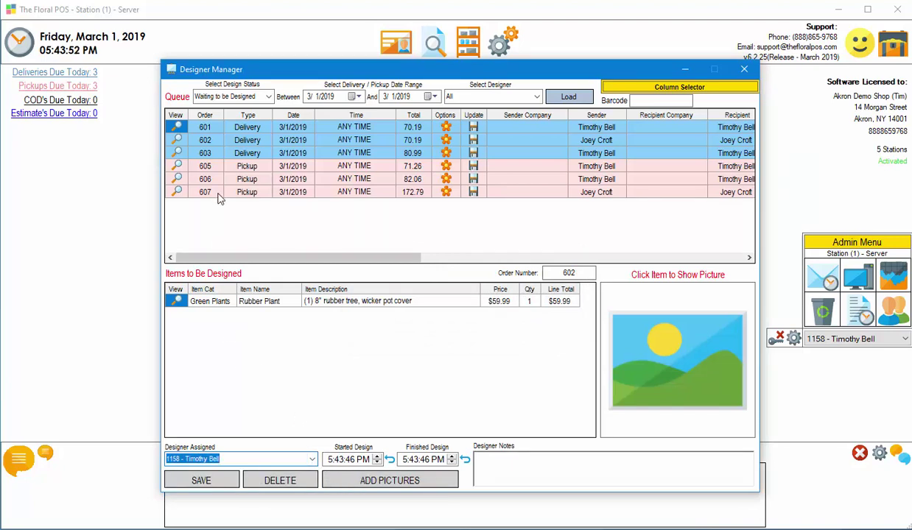
Assign the first designer to order 607 and record design start and finish at 5:44:09 PM.
{"action": "left_click", "coordinate": [204, 179]}
{"action": "left_click", "coordinate": [204, 166]}
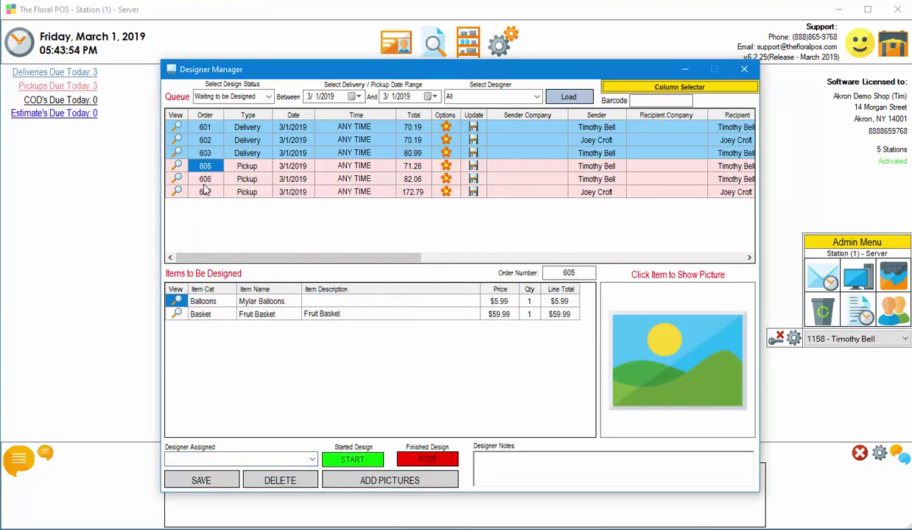
{"action": "left_click", "coordinate": [205, 191]}
{"action": "left_click", "coordinate": [290, 460]}
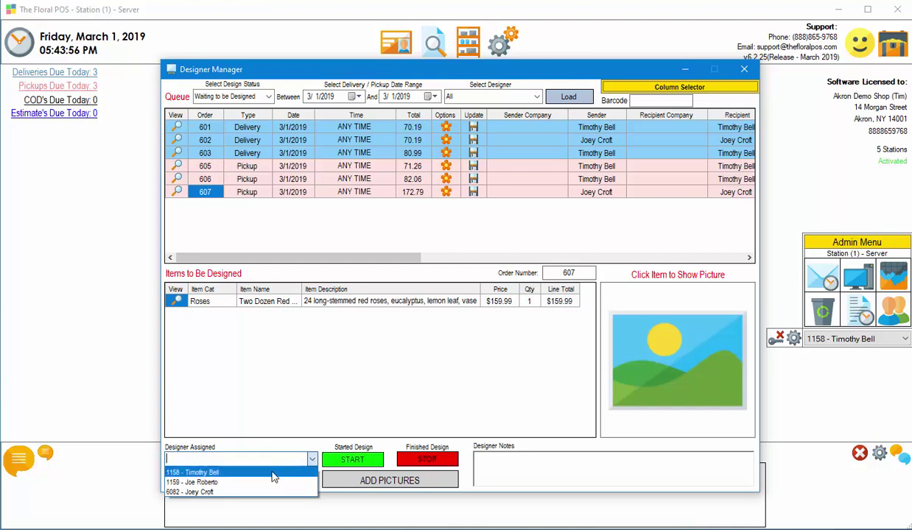
{"action": "left_click", "coordinate": [272, 473]}
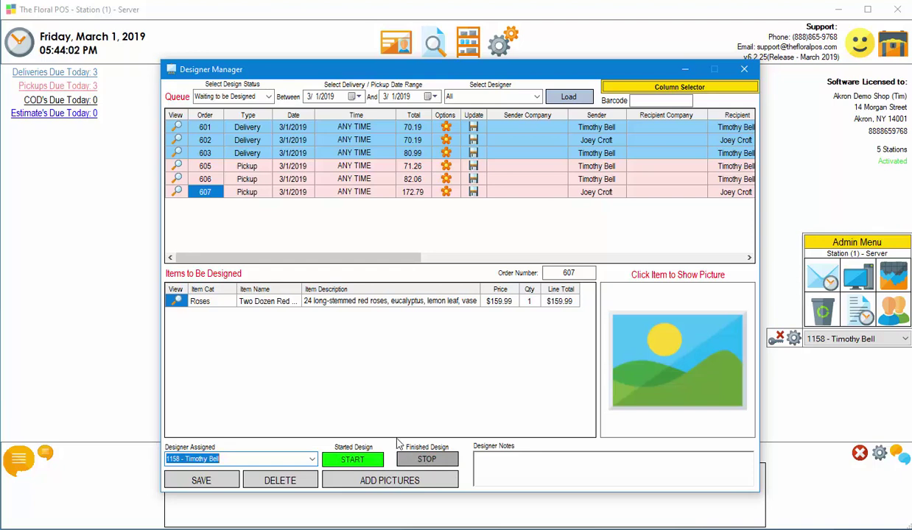
{"action": "left_click", "coordinate": [426, 461]}
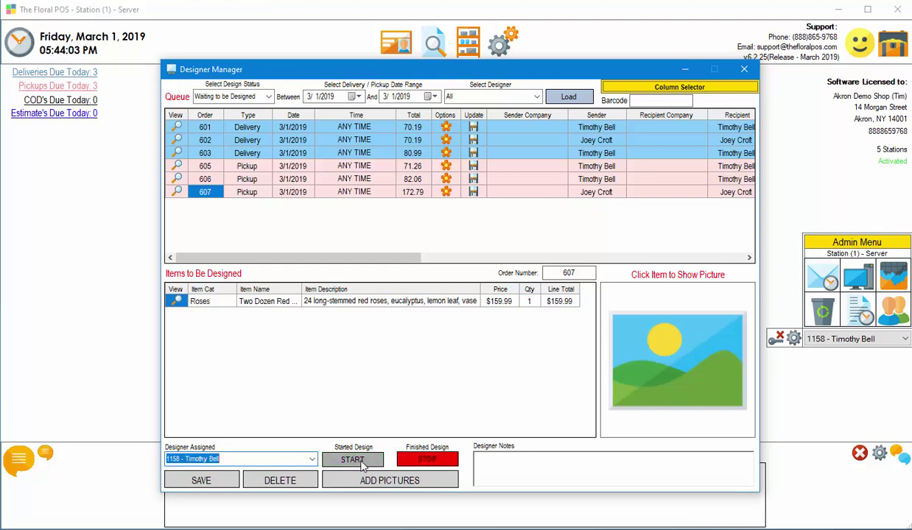
{"action": "left_click", "coordinate": [413, 461]}
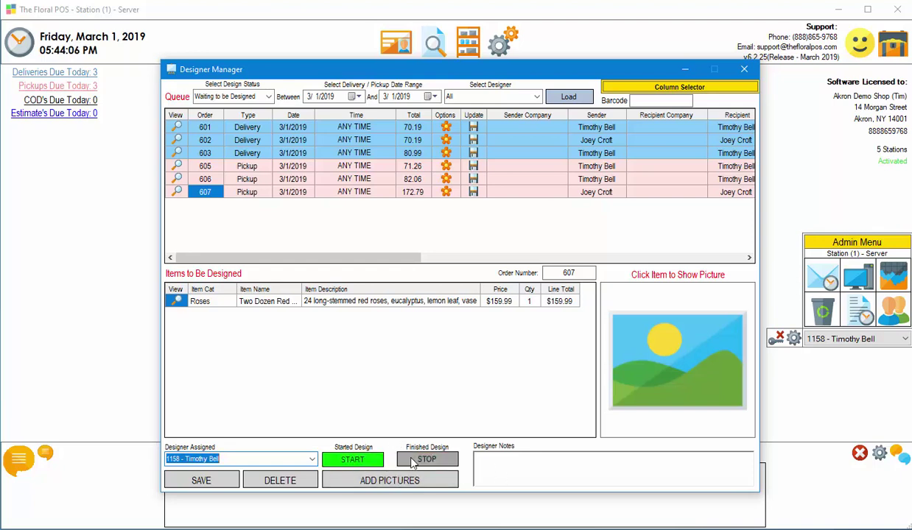
{"action": "left_click", "coordinate": [417, 460]}
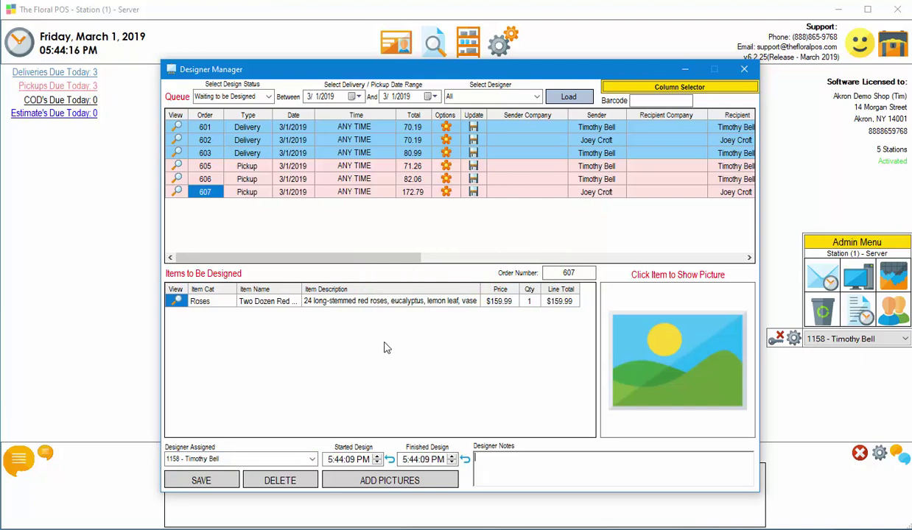
Close the Designer Manager and Control Panel, returning to the six-order dashboard.
{"action": "left_click", "coordinate": [745, 71]}
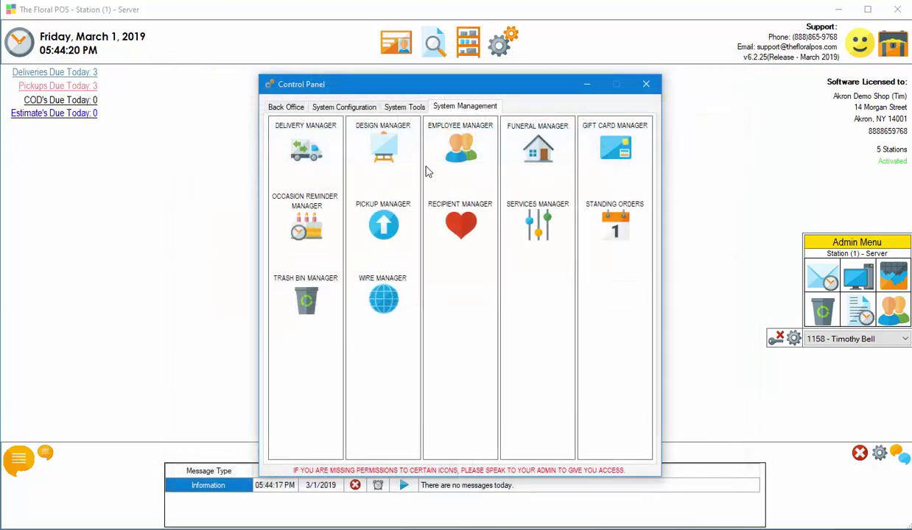
{"action": "left_click", "coordinate": [404, 106]}
{"action": "left_click", "coordinate": [344, 107]}
{"action": "left_click", "coordinate": [286, 107]}
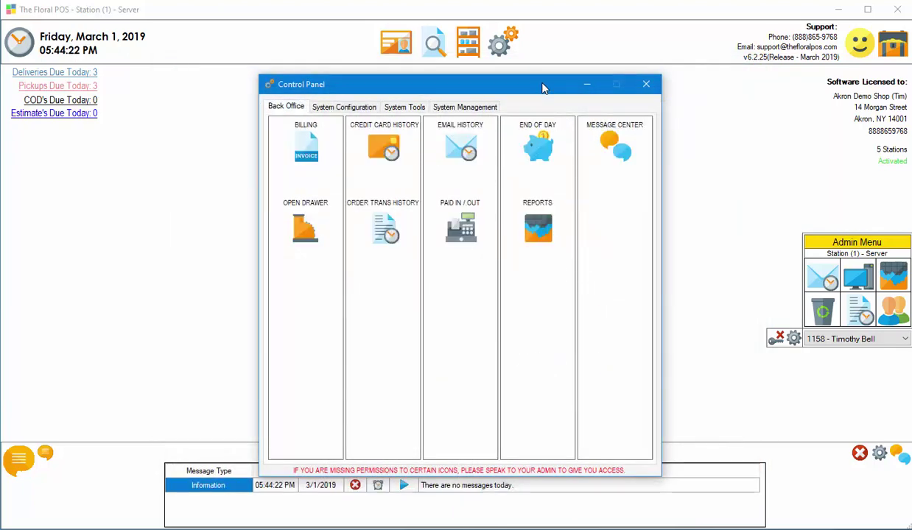
{"action": "left_click", "coordinate": [646, 86]}
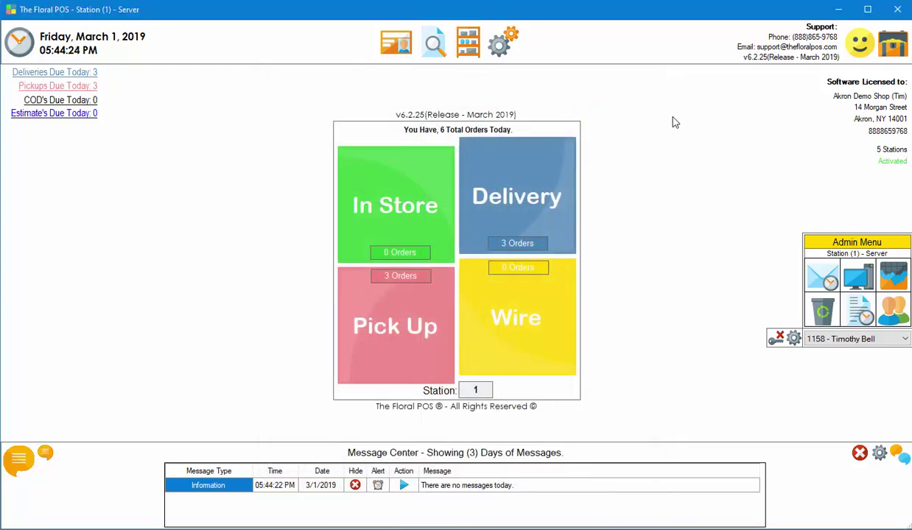